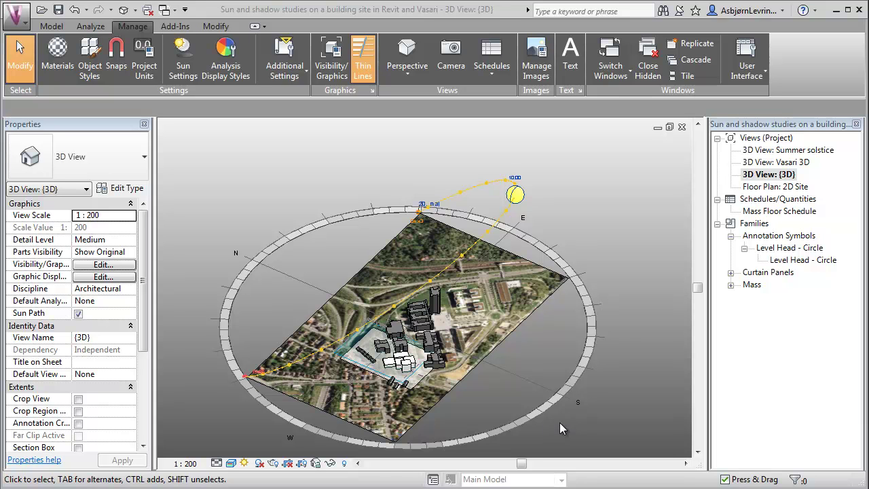
Zoom in on the site and briefly select, then deselect, the neighbouring building masses.
scroll(399, 411, "up", 3)
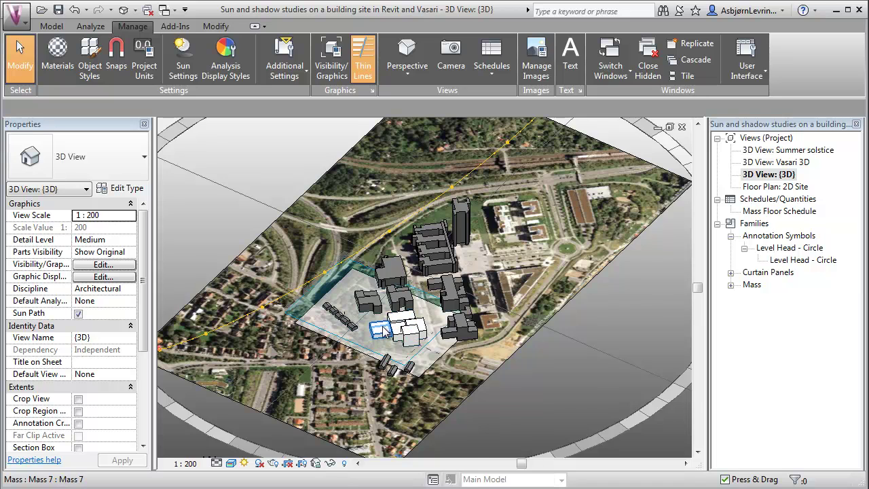
left_click(361, 330)
scroll(361, 331, "up", 3)
key("Escape")
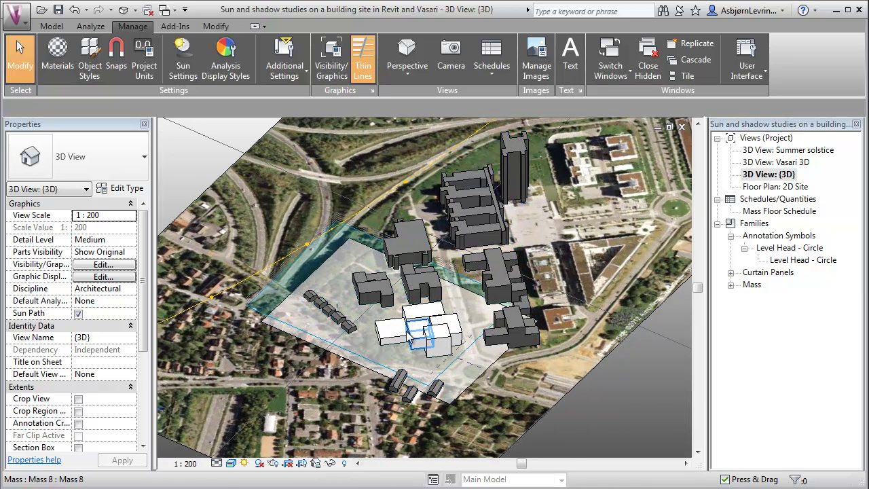
scroll(354, 331, "up", 2)
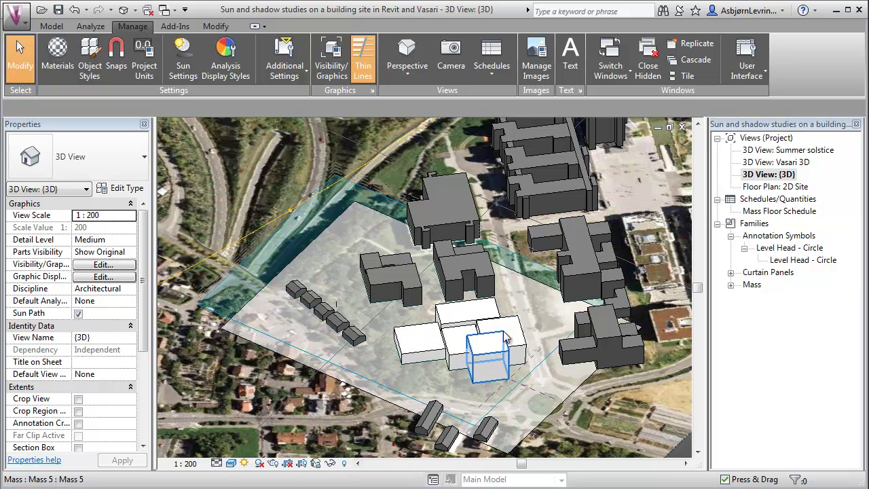
scroll(438, 336, "up", 1)
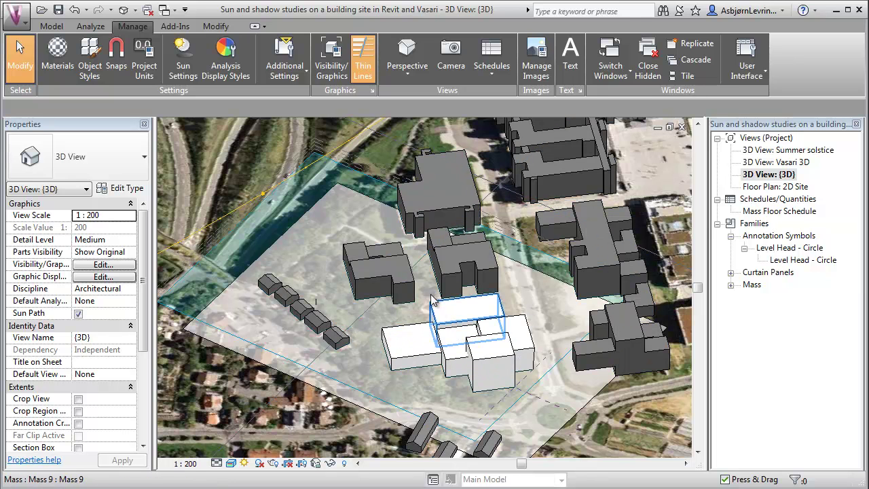
scroll(390, 312, "down", 4)
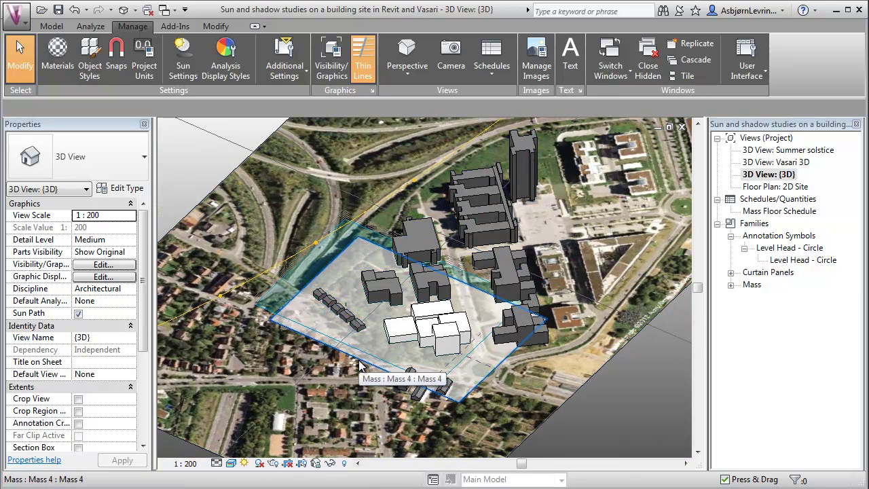
scroll(384, 348, "up", 3)
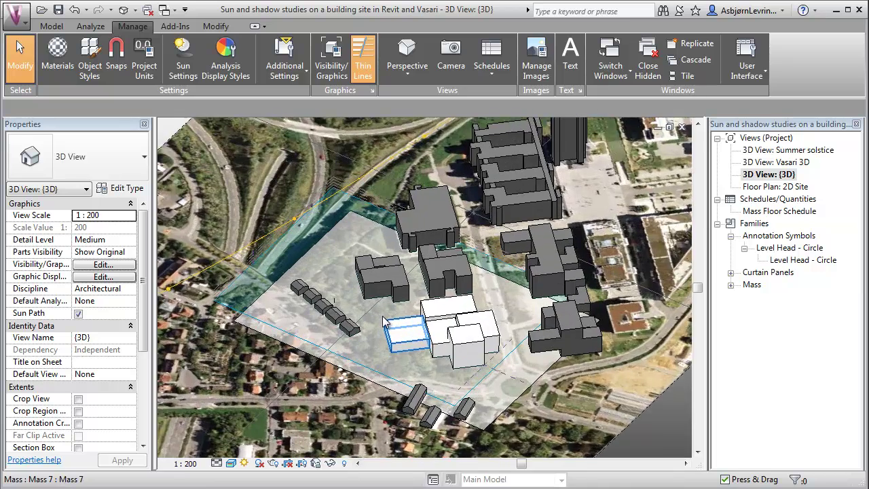
Turn shadows on for the site model, then zoom out to show the 20 May sun path.
left_click(259, 463)
scroll(347, 292, "up", 1)
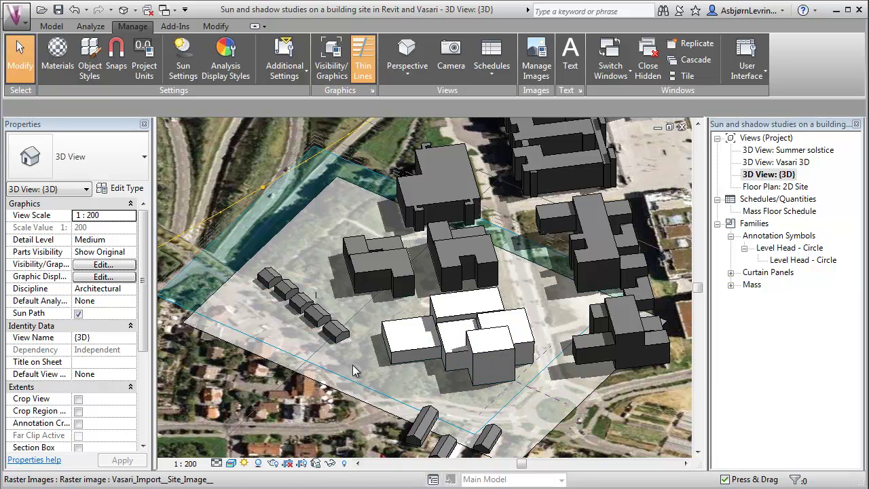
scroll(326, 367, "down", 1)
scroll(356, 329, "down", 5)
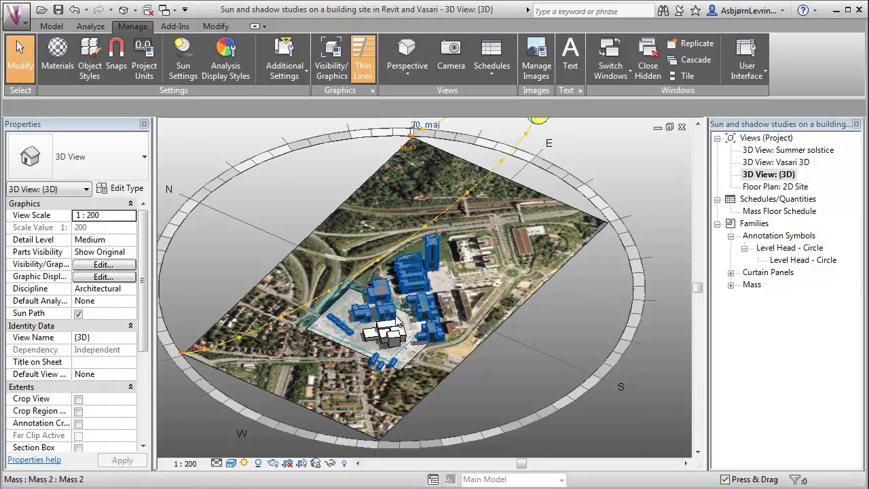
scroll(390, 380, "down", 1)
scroll(390, 380, "up", 2)
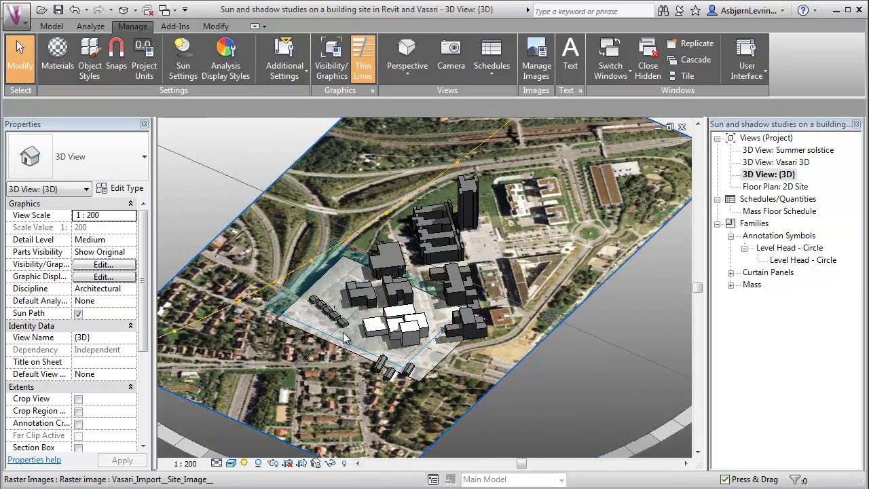
scroll(356, 333, "down", 2)
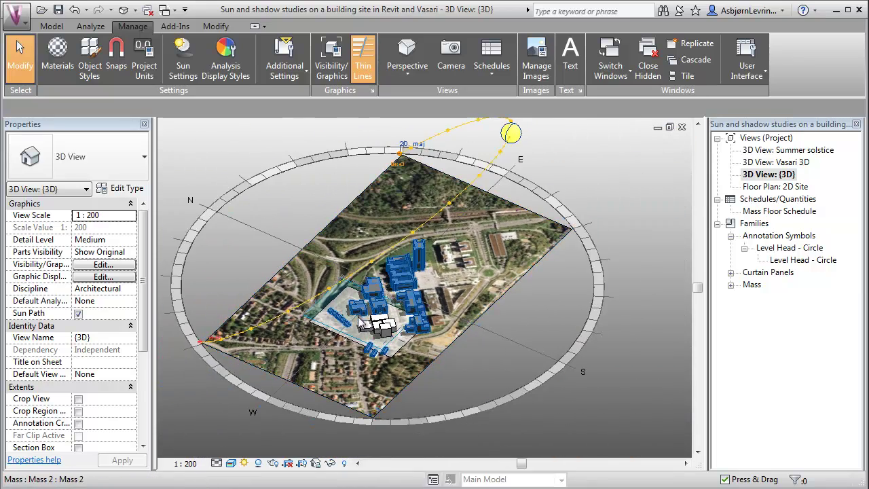
left_click(420, 373)
key("h")
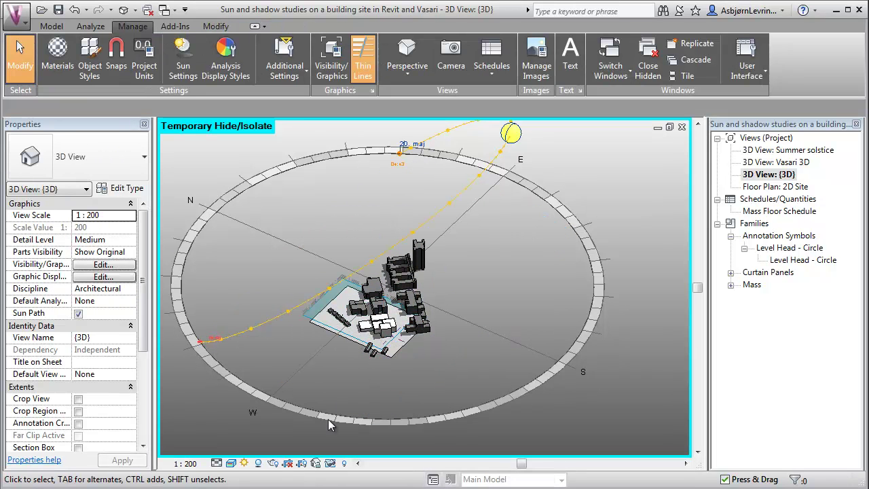
left_click(245, 463)
left_click(275, 435)
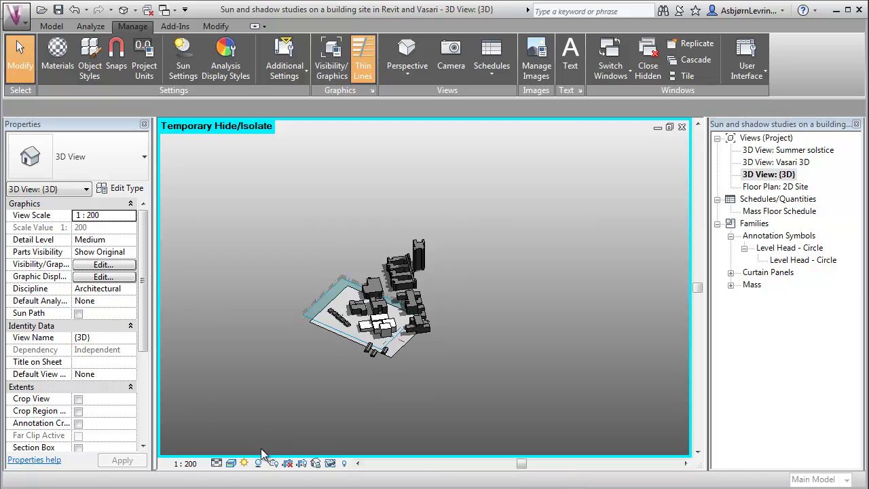
left_click(245, 463)
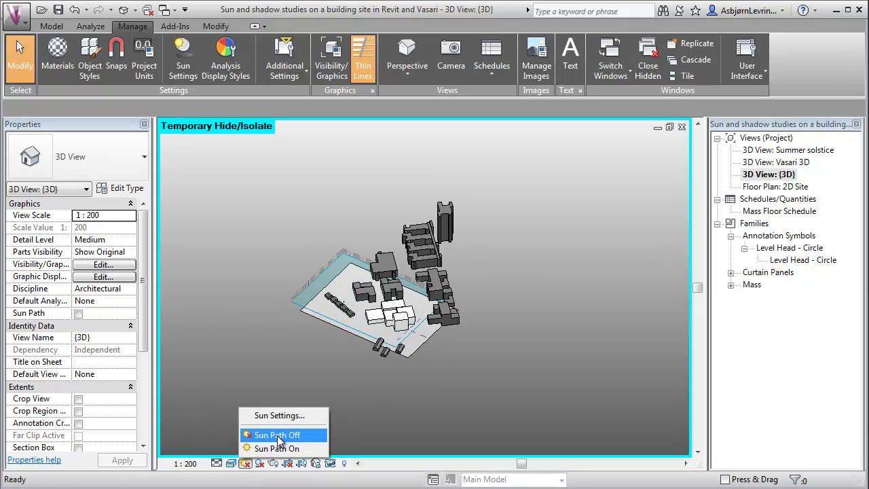
left_click(279, 435)
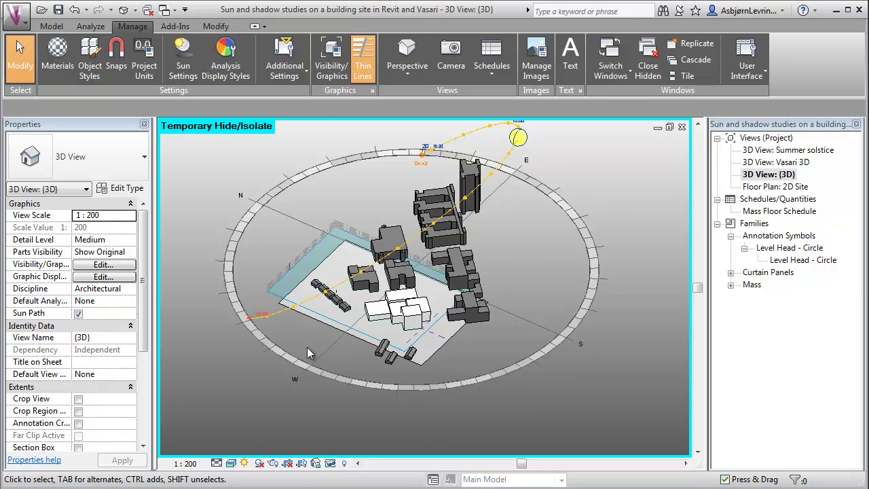
key("h")
key("r")
scroll(475, 279, "up", 3)
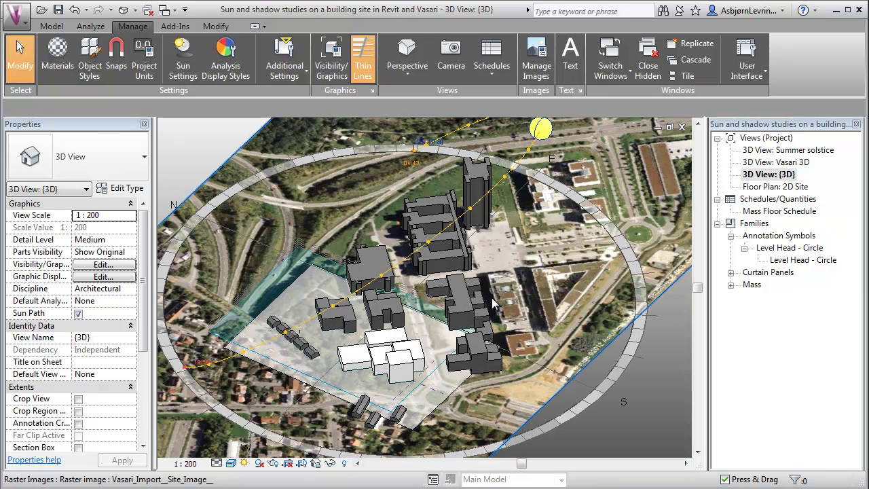
Orbit to a steeper view and move the sun to a low early-morning position in the east.
middle_click_drag(475, 258, 537, 156, "shift")
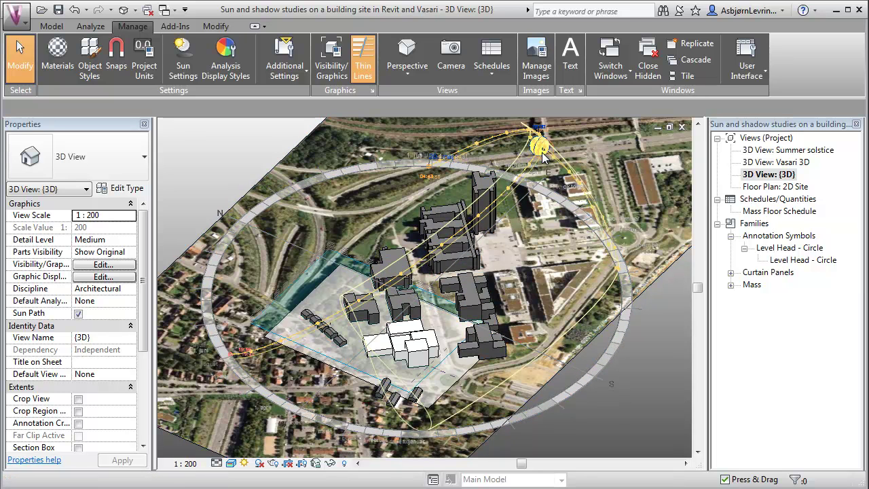
left_click_drag(543, 158, 547, 205)
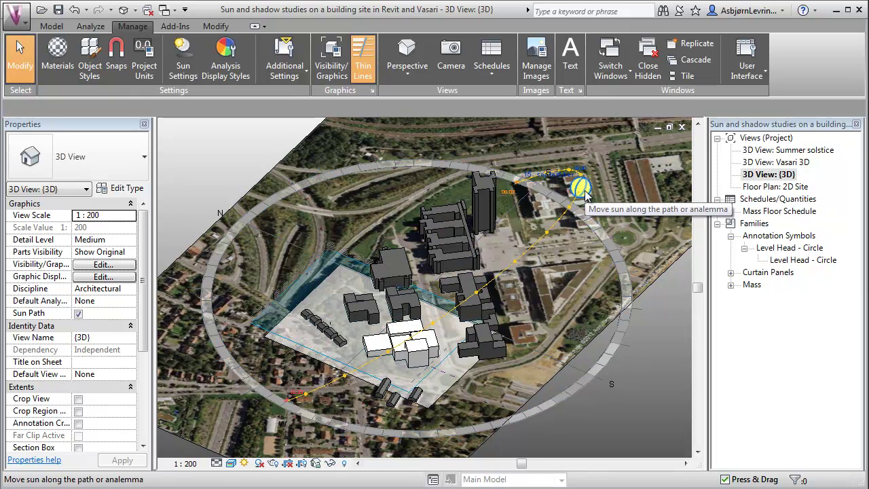
Pick 17 September from the sun path date calendar, making it 17-09-2009, and orbit the view.
left_click(514, 195)
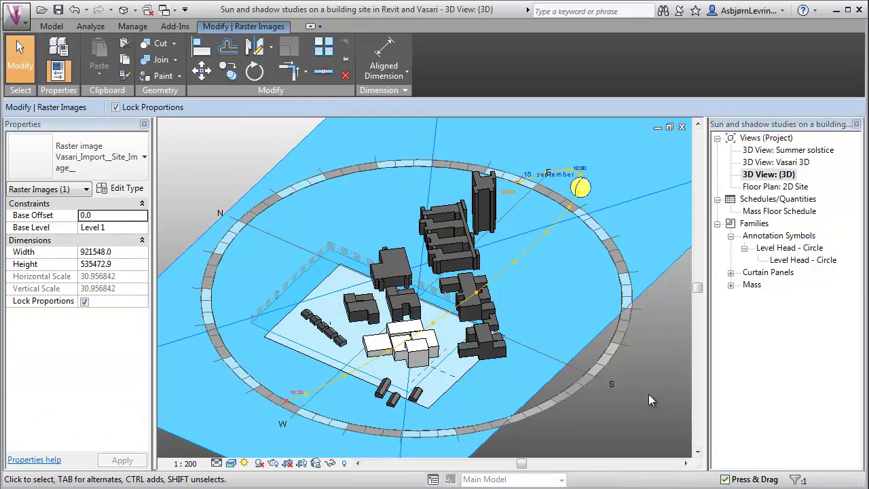
key("Escape")
scroll(533, 173, "up", 5)
left_click(518, 175)
left_click(539, 166)
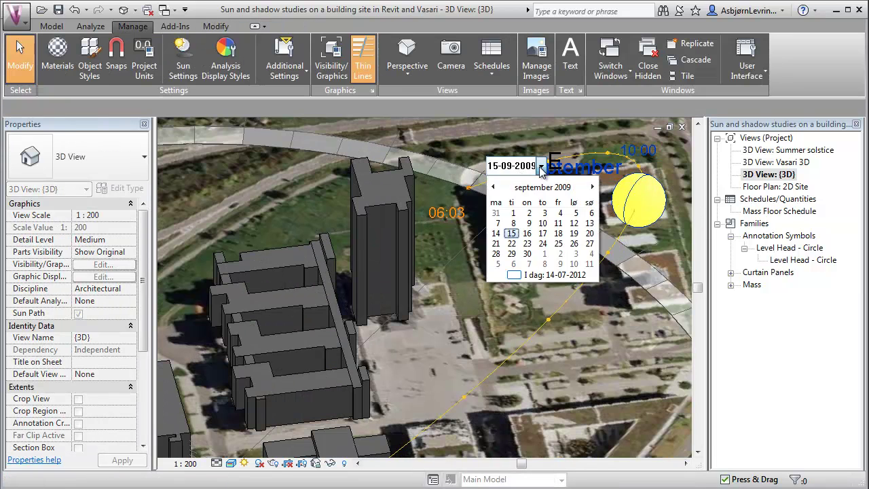
left_click(541, 234)
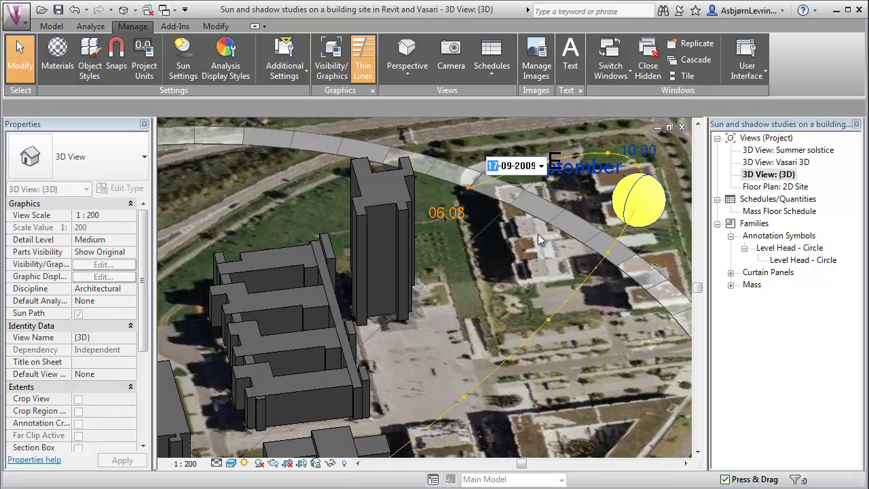
scroll(459, 217, "down", 3)
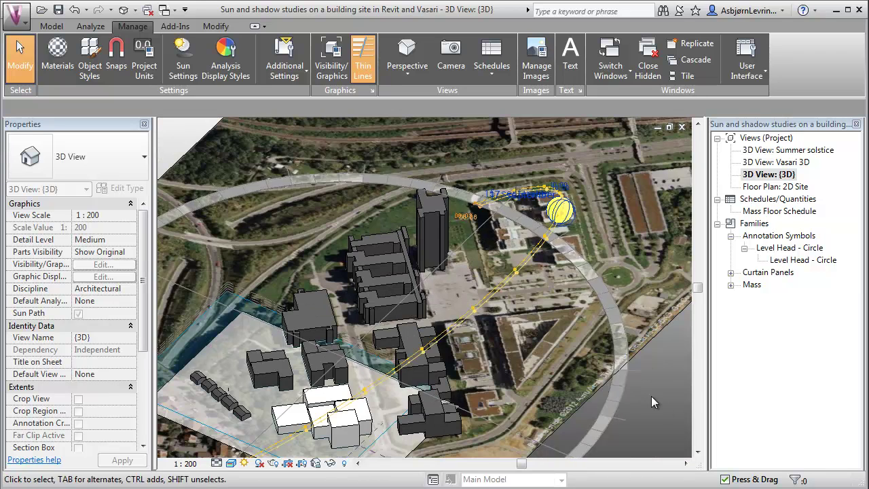
middle_click_drag(651, 396, 444, 266, "shift")
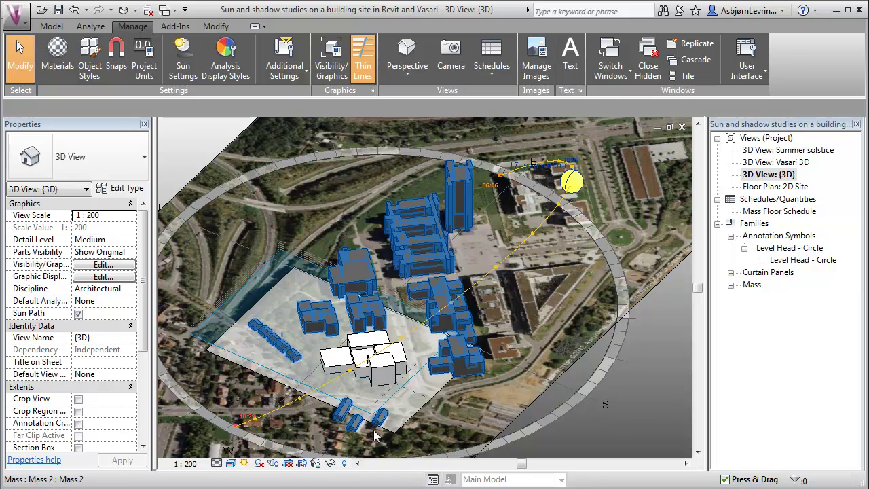
Switch to the Vasari 3D perspective view and open Sun Settings from the sun path options.
left_click(217, 29)
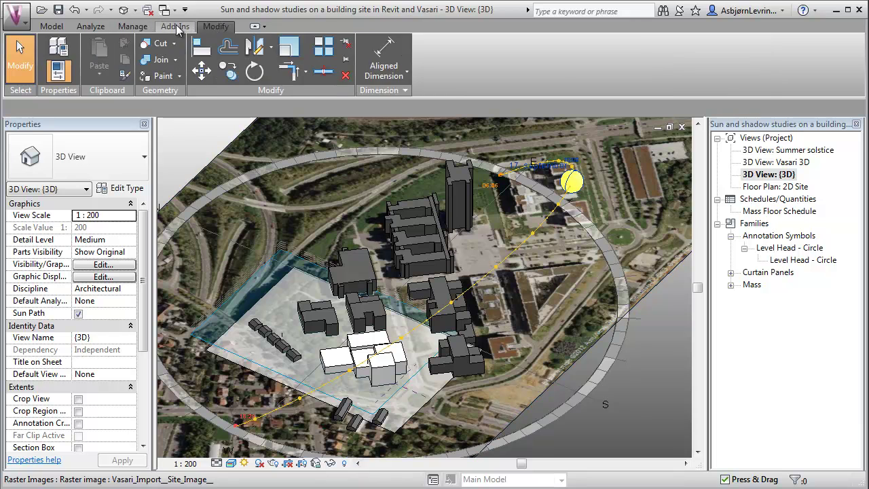
left_click(126, 29)
left_click(406, 58)
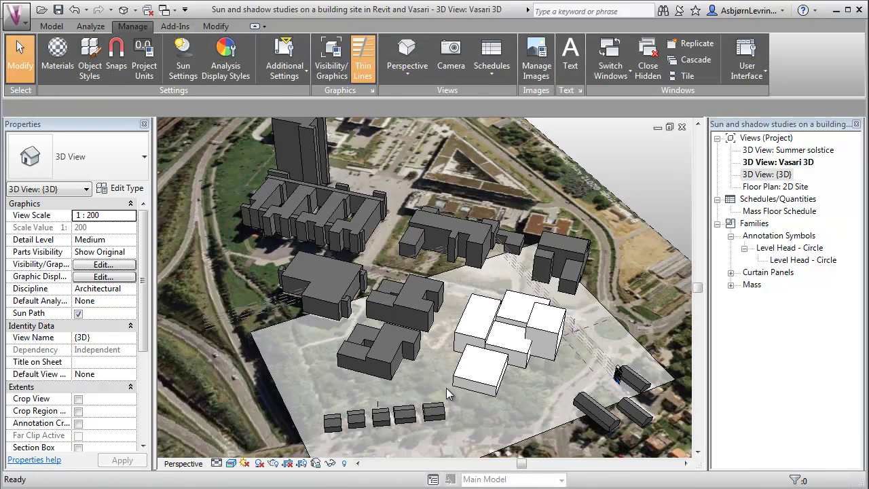
scroll(499, 410, "up", 1)
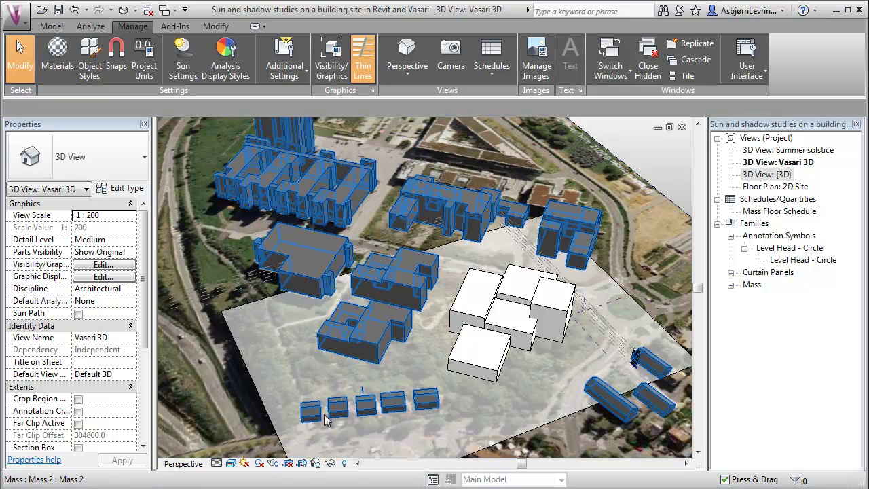
left_click(246, 463)
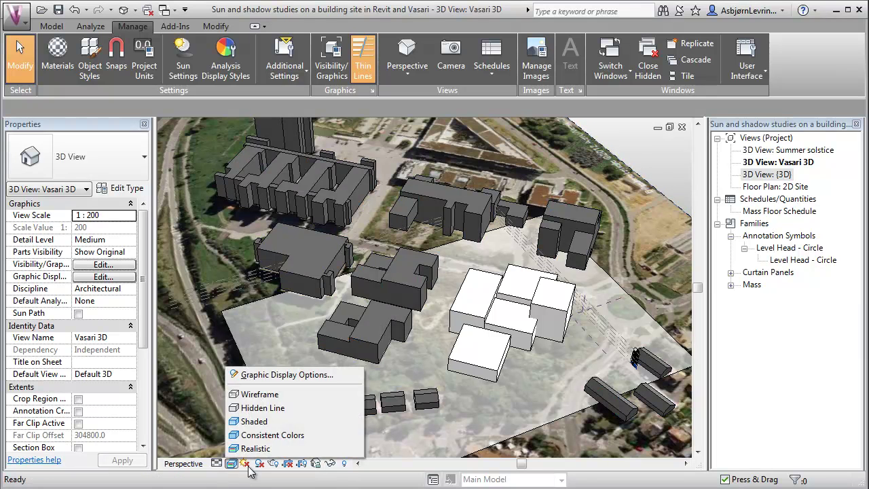
left_click(268, 415)
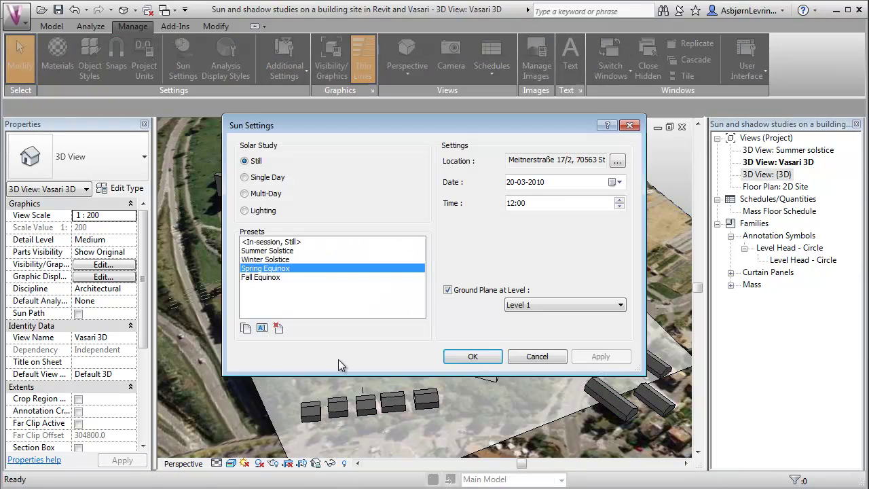
Compare the Summer Solstice, Spring Equinox, Fall Equinox and Winter Solstice still presets.
left_click(287, 252)
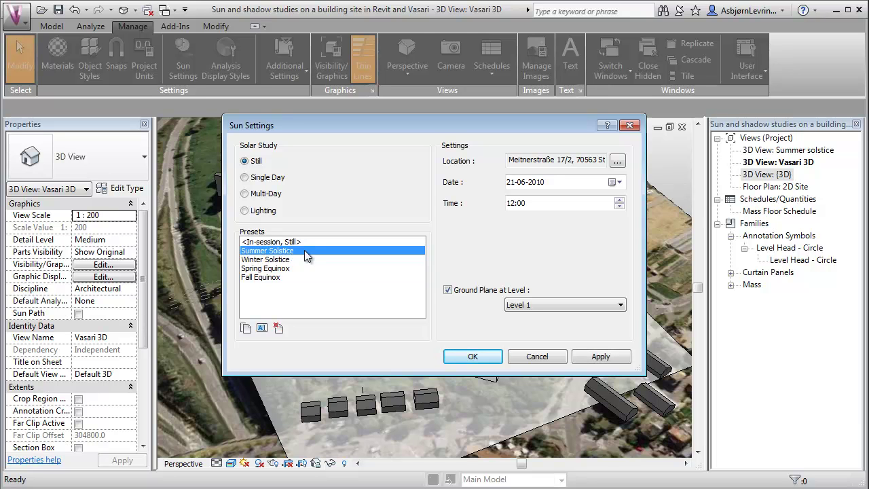
left_click(270, 269)
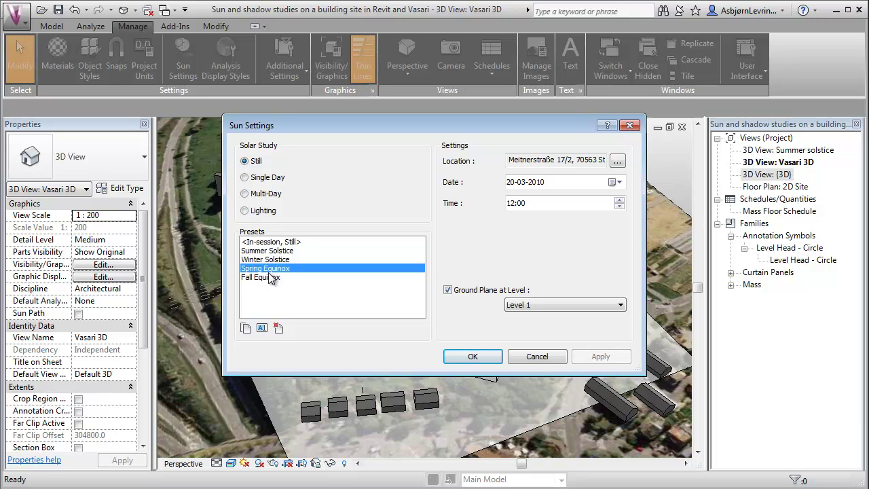
left_click(269, 277)
left_click(269, 268)
left_click(270, 277)
left_click(277, 260)
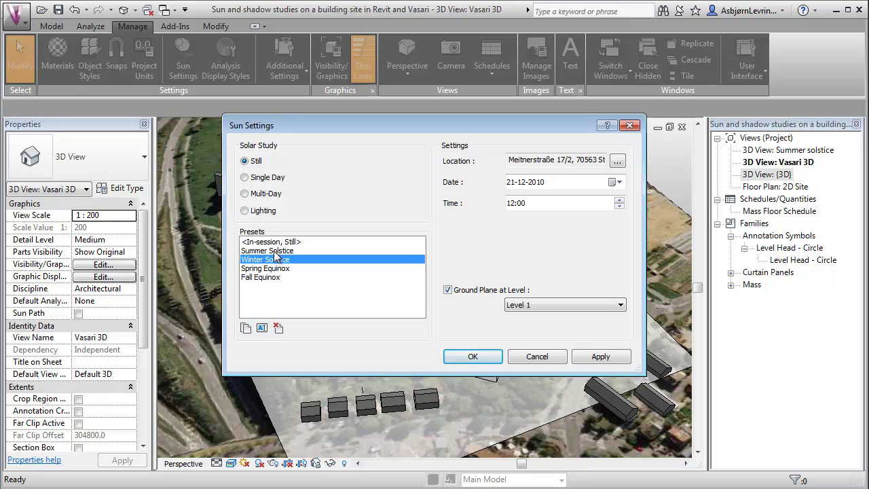
left_click(273, 252)
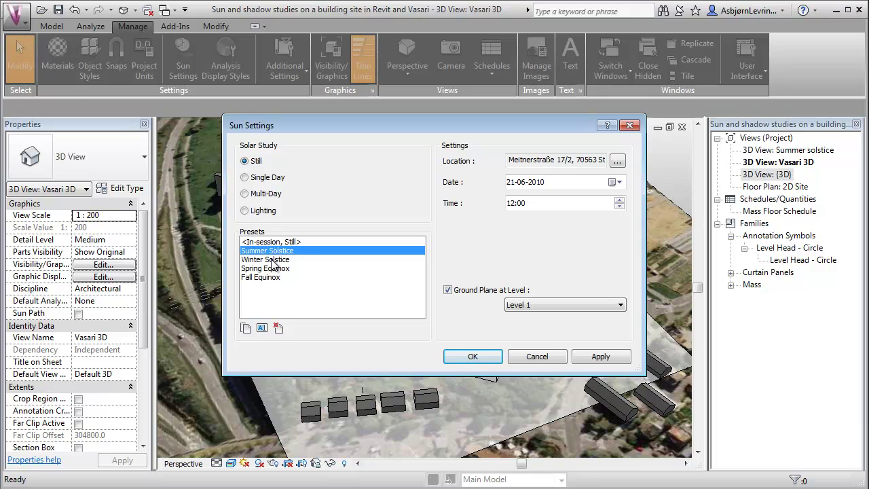
left_click(274, 259)
left_click(268, 269)
left_click(276, 251)
Cycle through Winter Solstice and both equinoxes again, ending on Summer Solstice, 21-06-2010 at 12:00.
left_click(280, 260)
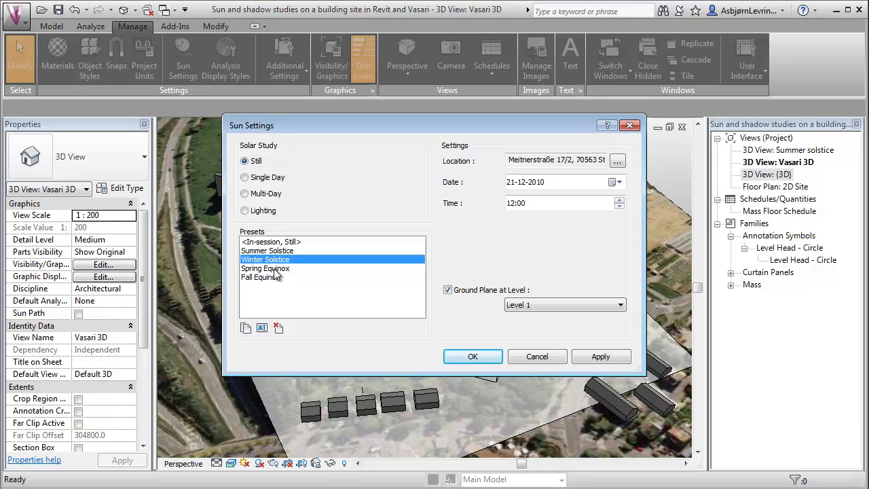
left_click(277, 269)
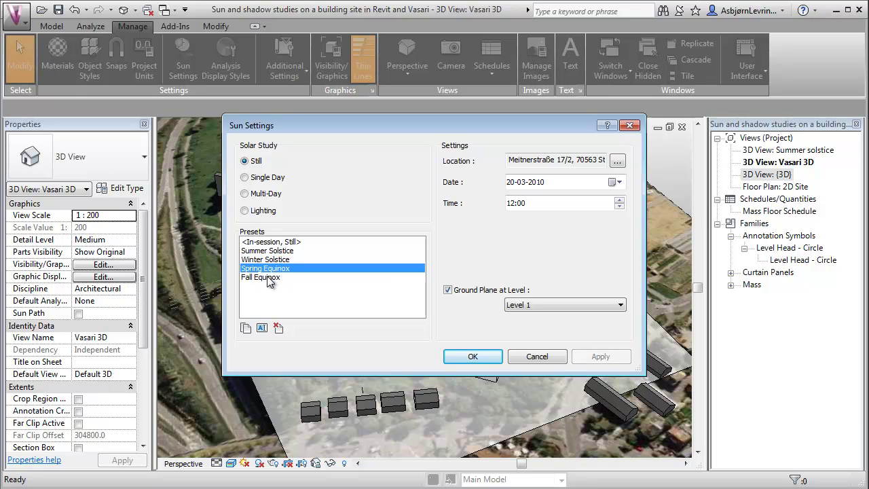
left_click(269, 279)
left_click(271, 270)
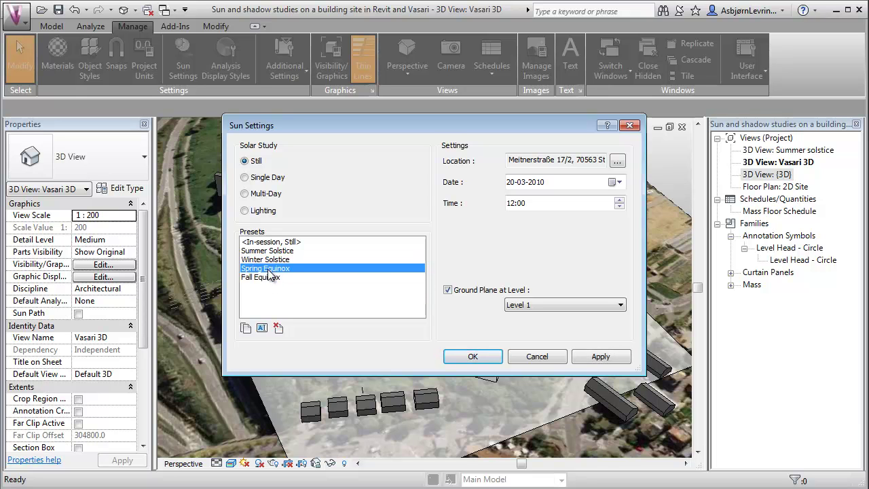
left_click(271, 277)
left_click(272, 270)
left_click(271, 250)
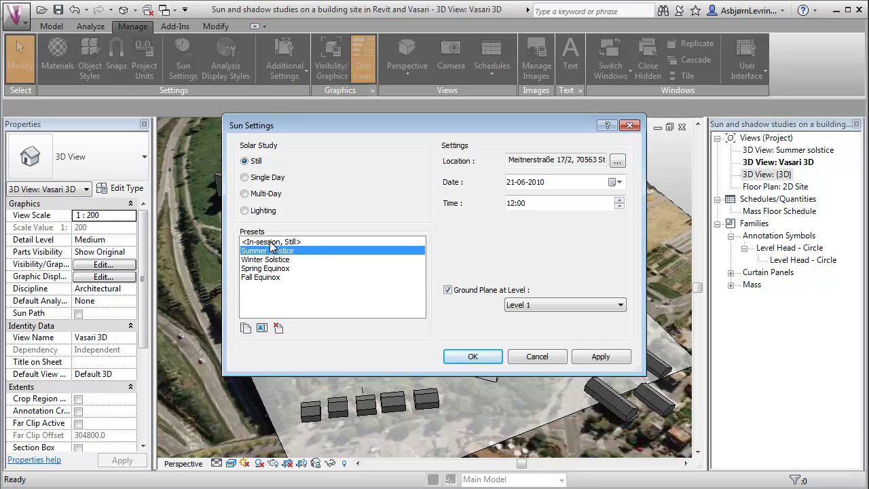
Make it a single-day Summer Solstice Solar Study running from 09:00 to 17:00.
left_click(245, 177)
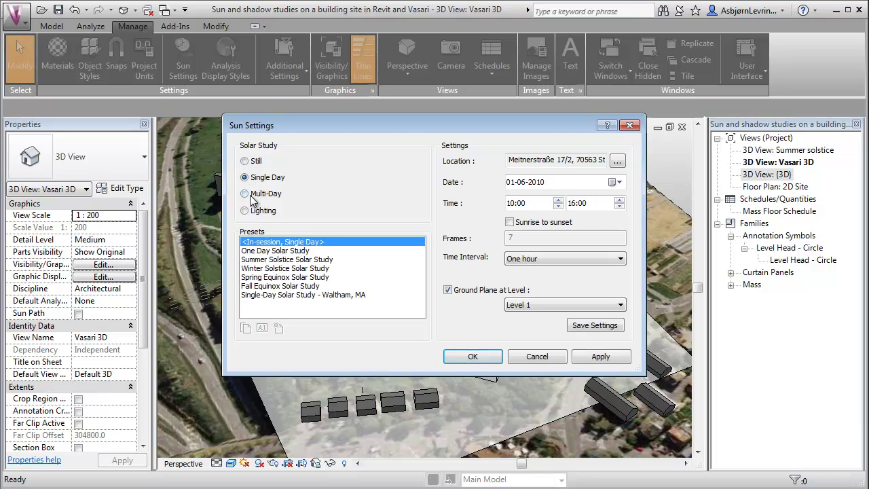
left_click(279, 259)
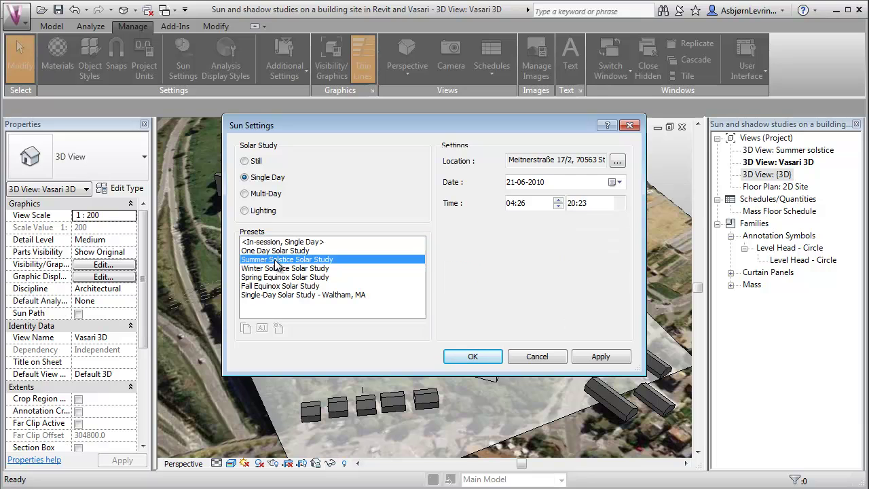
left_click(534, 205)
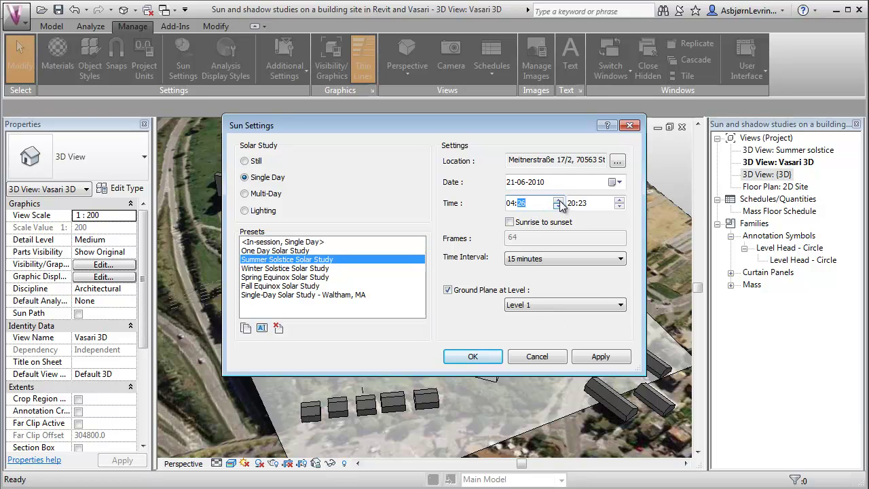
left_click(510, 203)
type("9")
left_click(620, 207)
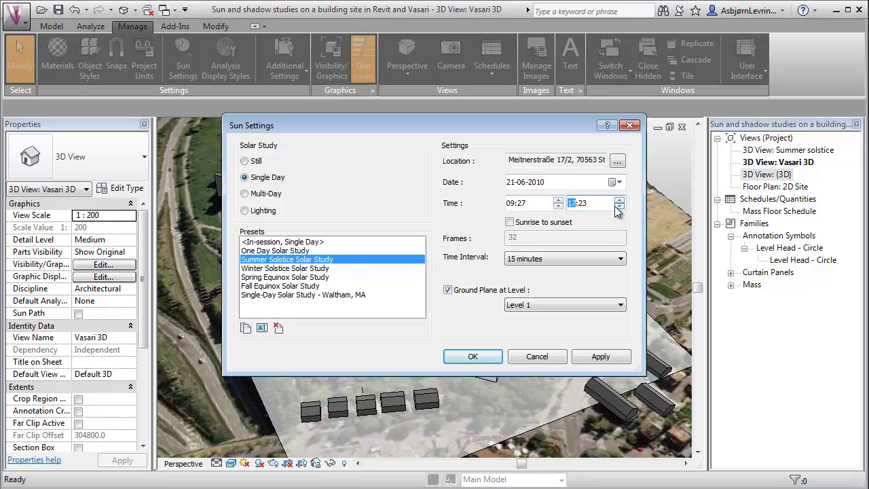
type("00")
left_click(543, 203)
type("00")
Keep the 15-minute time interval and apply the solar study.
left_click(548, 258)
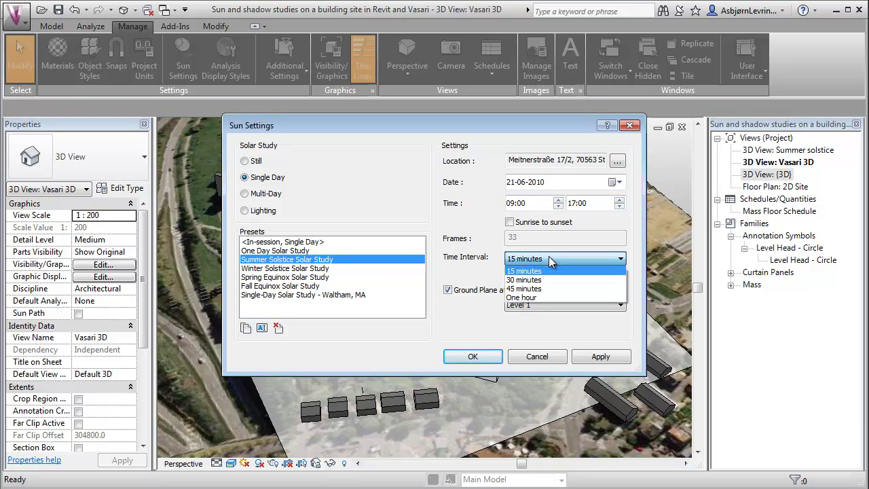
left_click(550, 273)
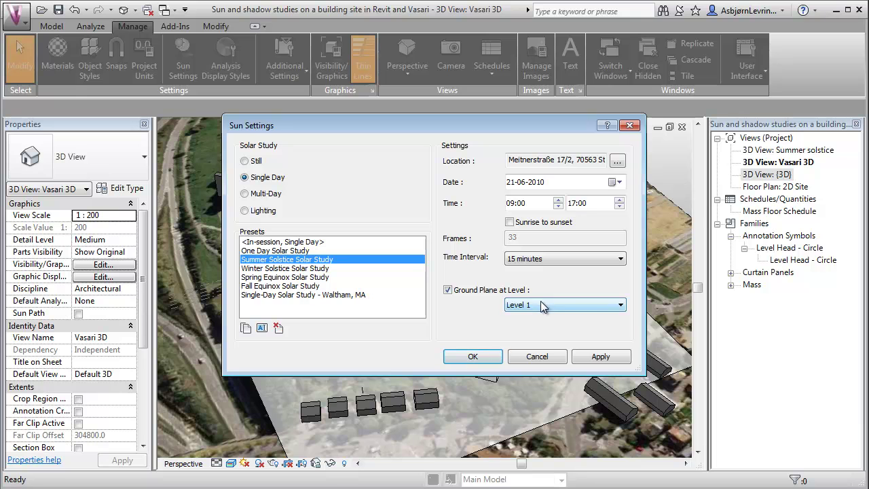
left_click(473, 358)
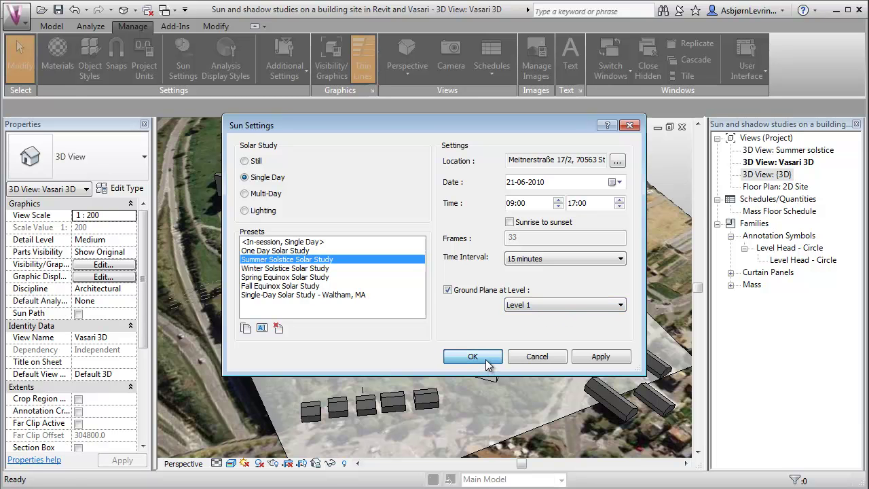
Turn shadows on, preview the solar study, and play it twice, stopping at frame 1 (09:00).
left_click(258, 464)
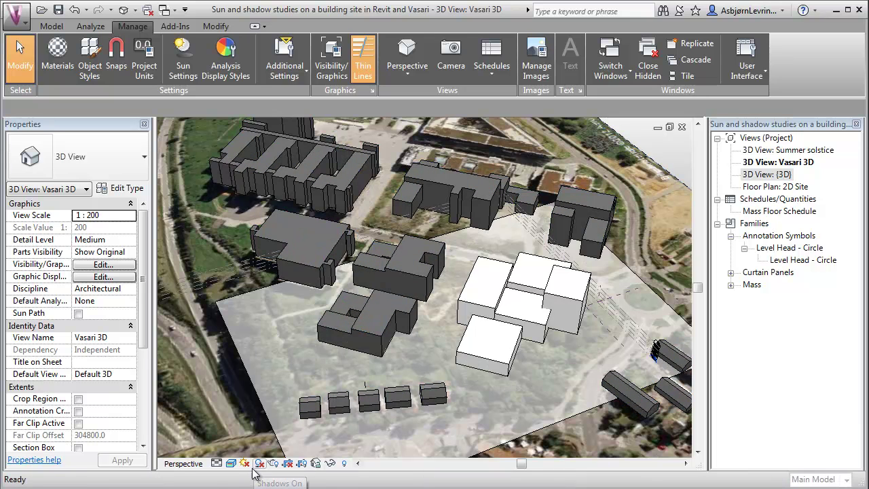
left_click(245, 463)
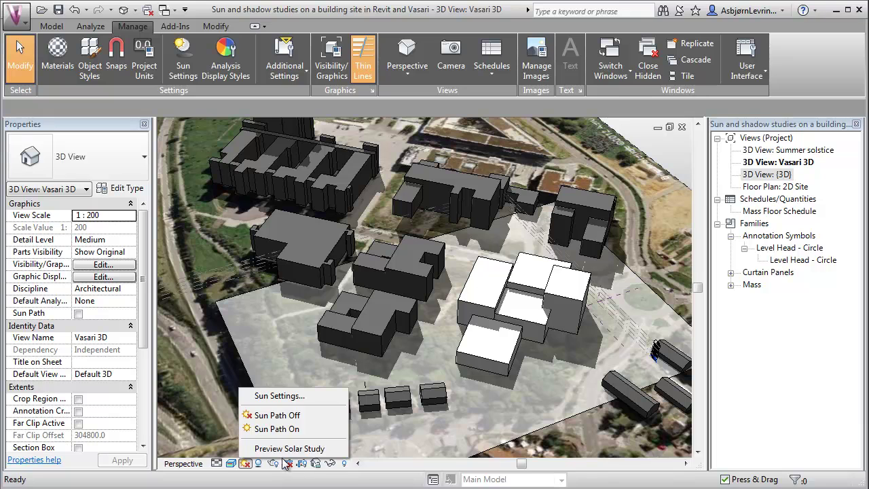
left_click(289, 449)
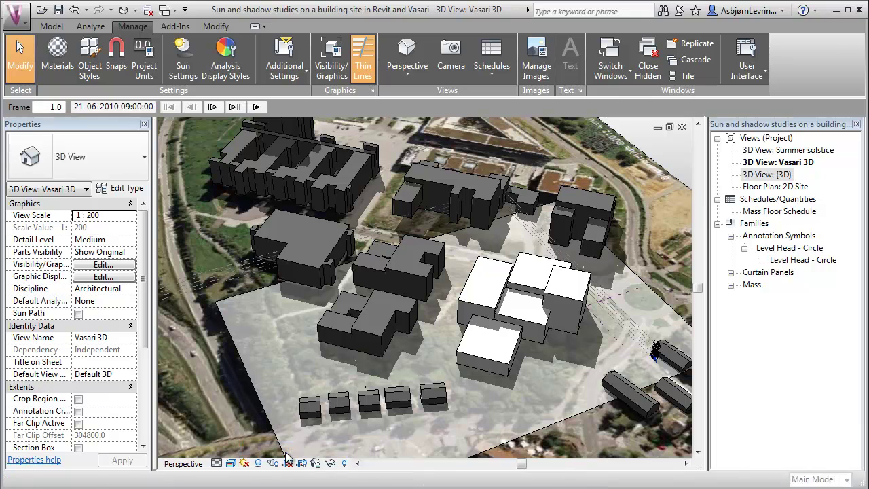
left_click(258, 108)
key("Escape")
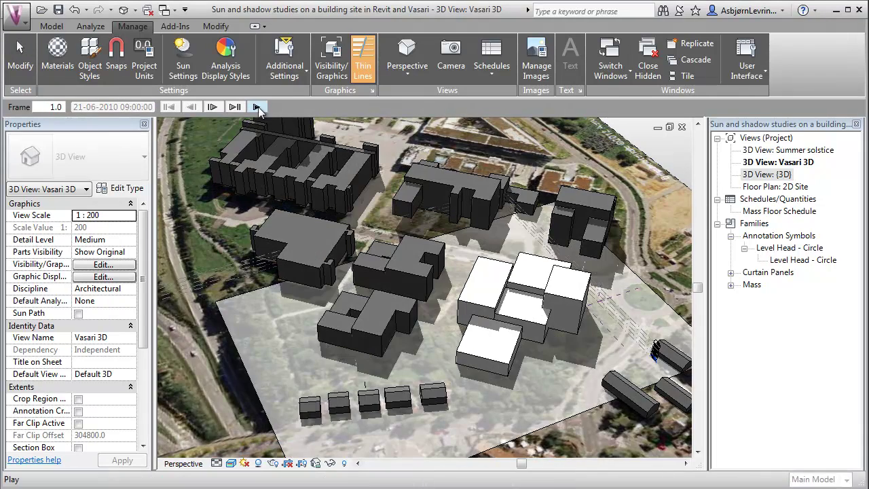
left_click(257, 107)
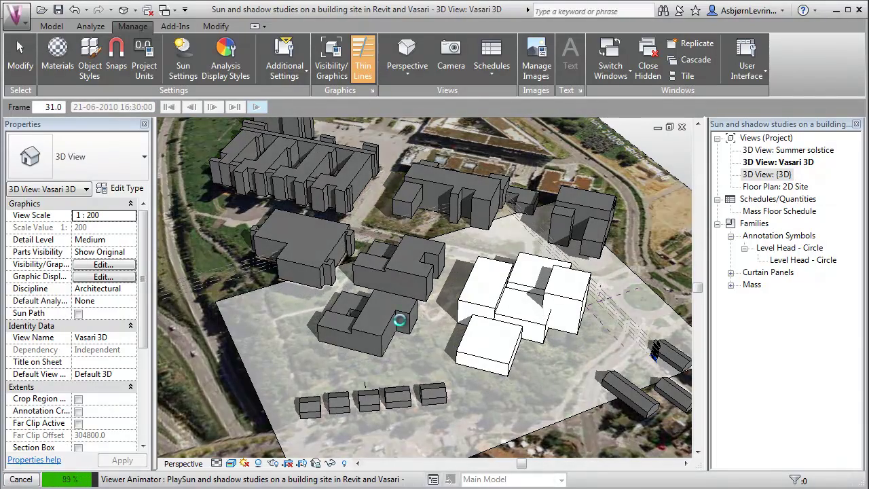
key("Escape")
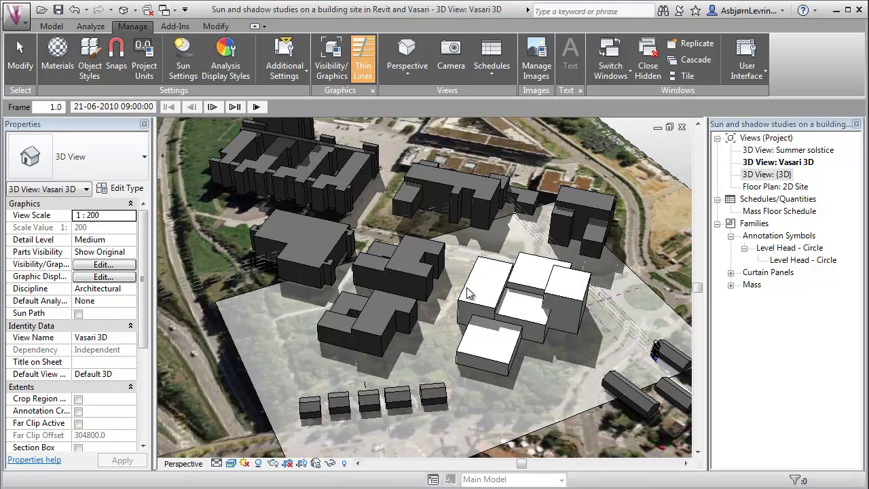
Apply the Spring Equinox Solar Study preset and play its shadow animation.
left_click(245, 464)
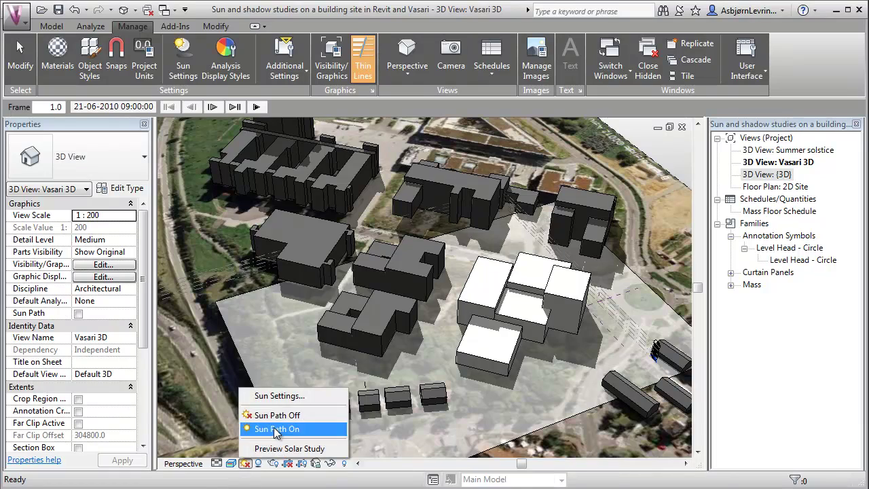
left_click(279, 396)
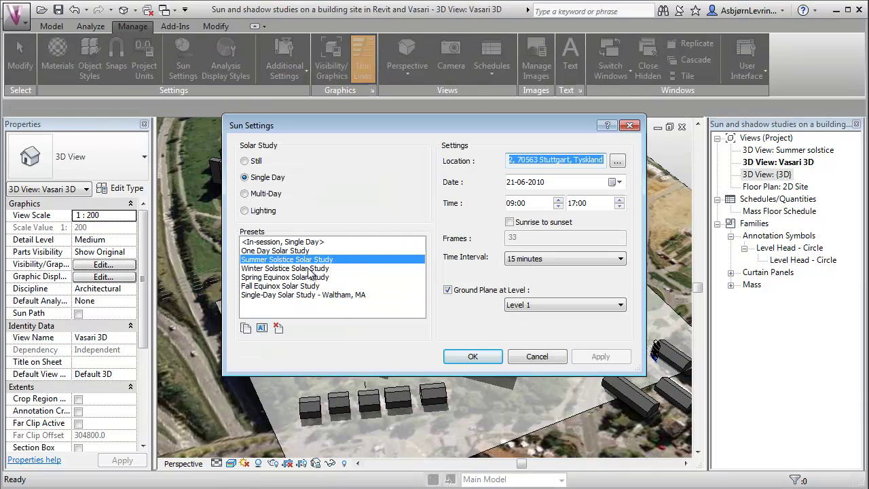
left_click(304, 278)
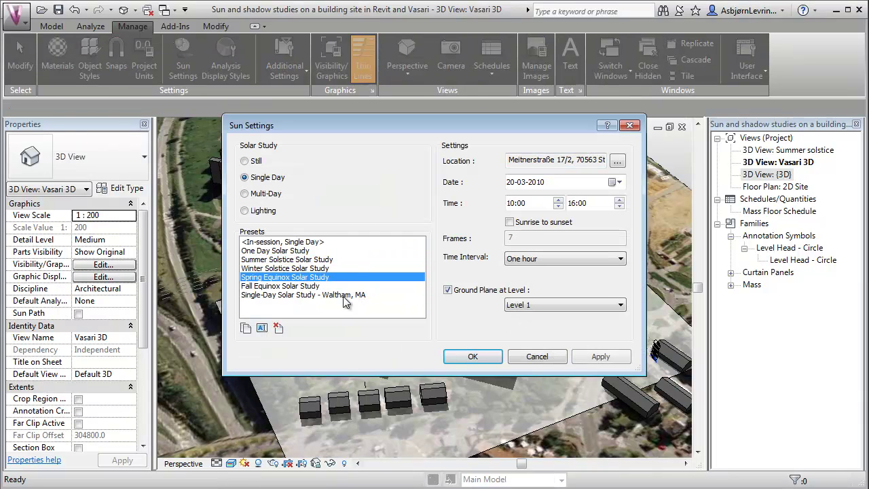
left_click(482, 355)
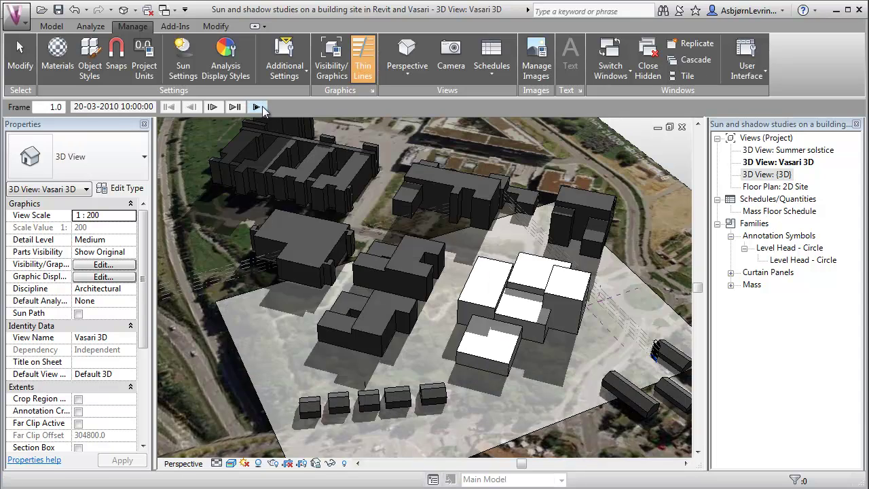
left_click(256, 108)
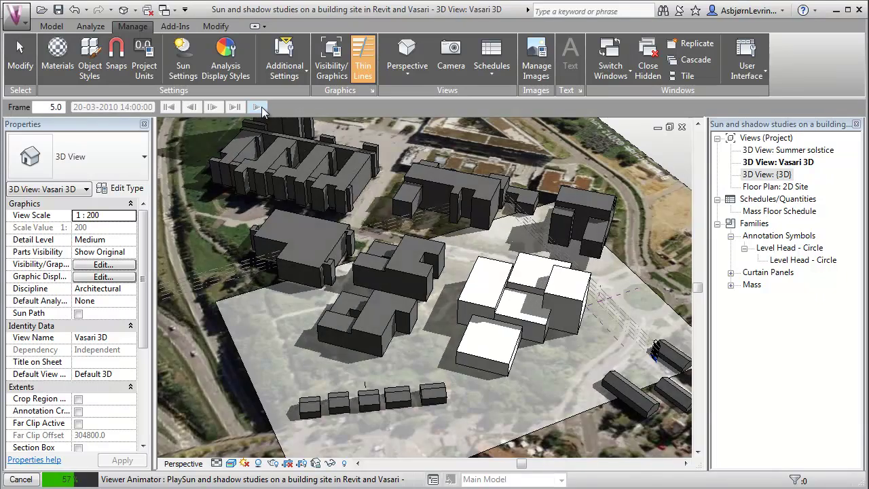
Apply the Fall Equinox Solar Study preset: 22-09-2010, 10:00 to 16:00 hourly.
left_click(258, 463)
left_click(281, 394)
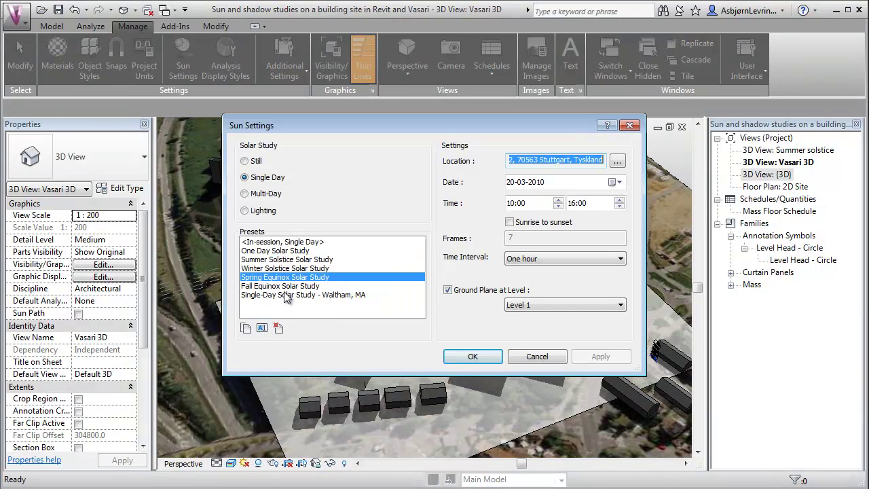
left_click(285, 268)
left_click(313, 286)
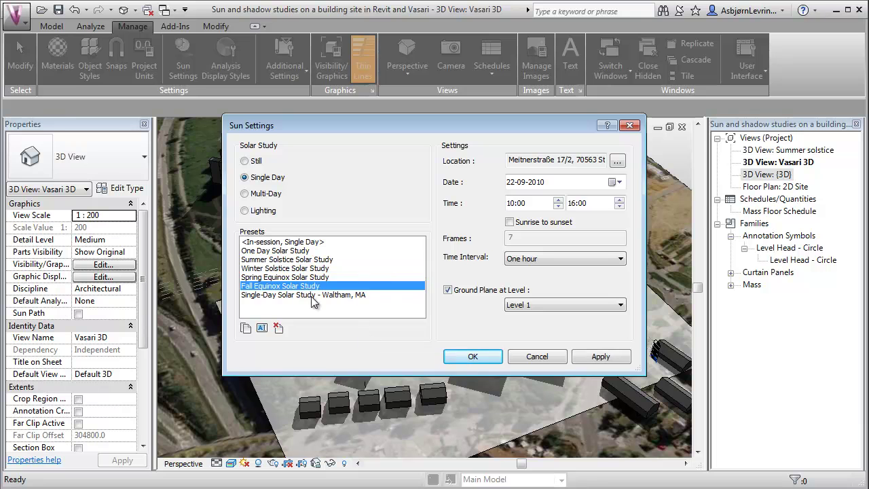
left_click(468, 361)
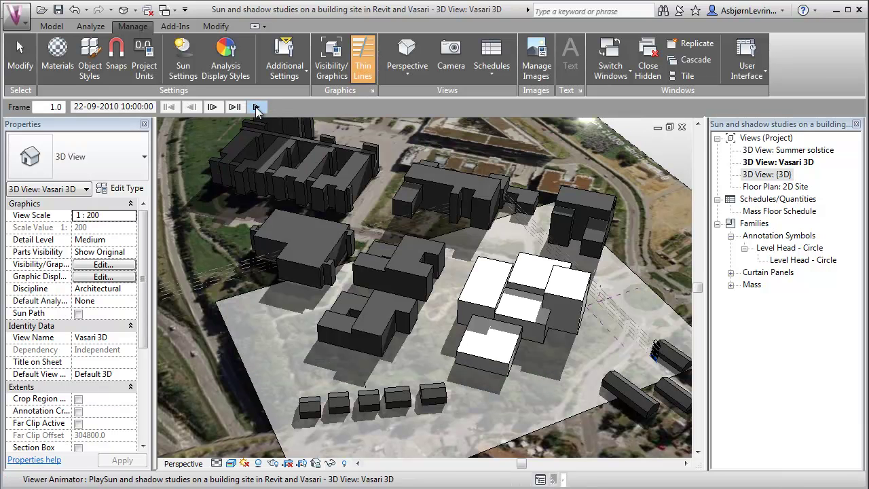